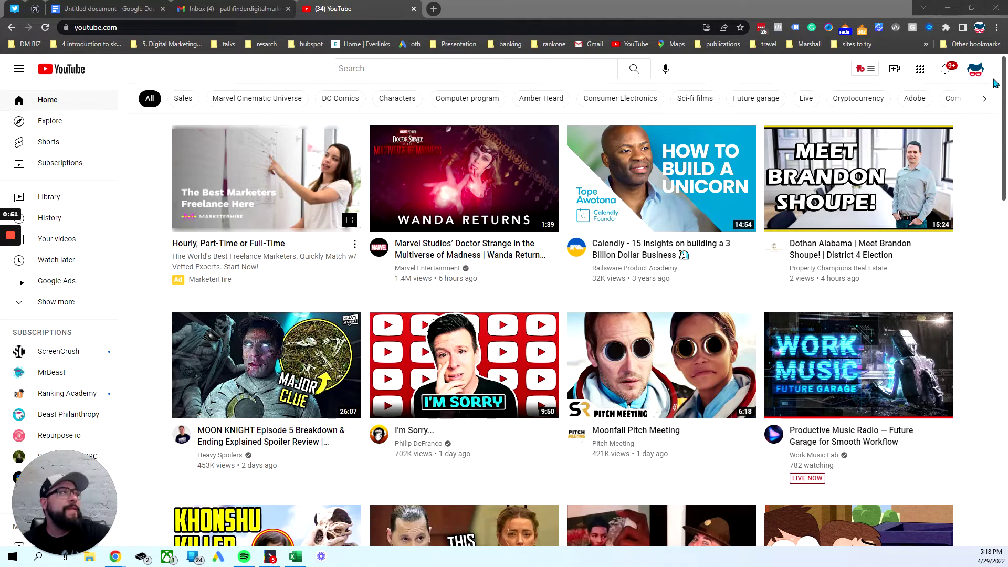
Go to the signed-in account's own channel page through the profile avatar menu's Your channel.
left_click(975, 76)
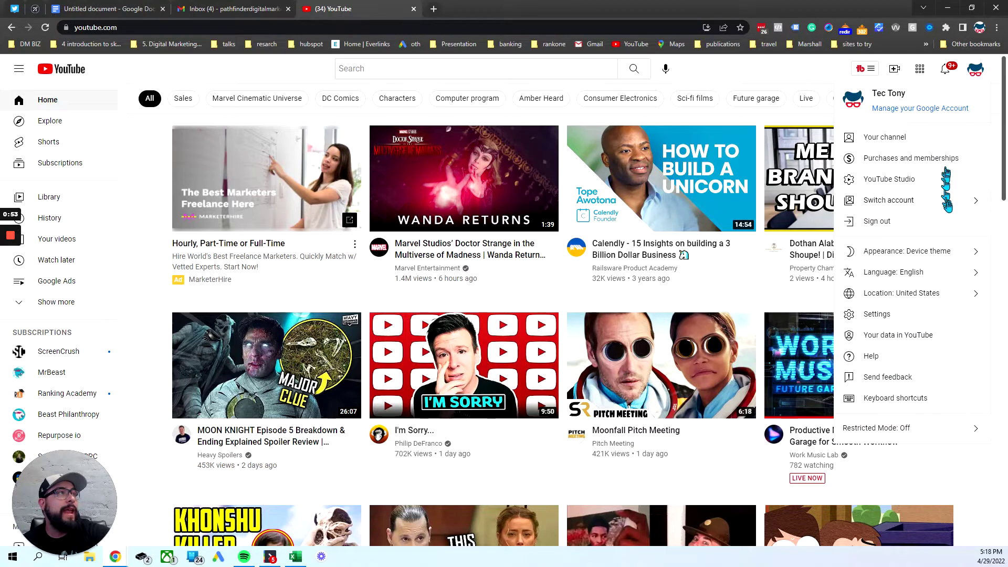
left_click(10, 315)
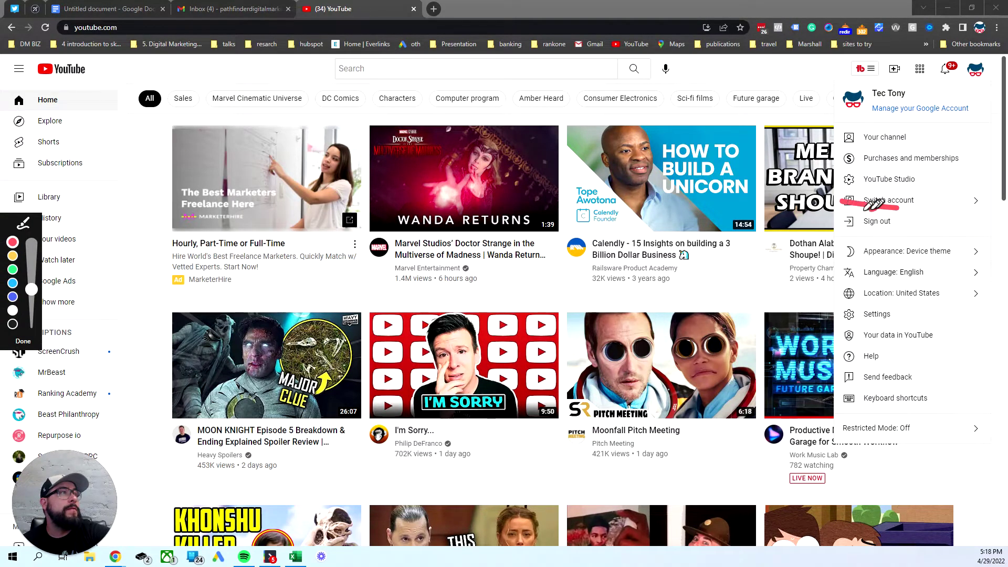
mouse_move(873, 204)
left_mouse_down()
mouse_move(967, 174)
mouse_move(916, 223)
mouse_move(869, 209)
left_mouse_up()
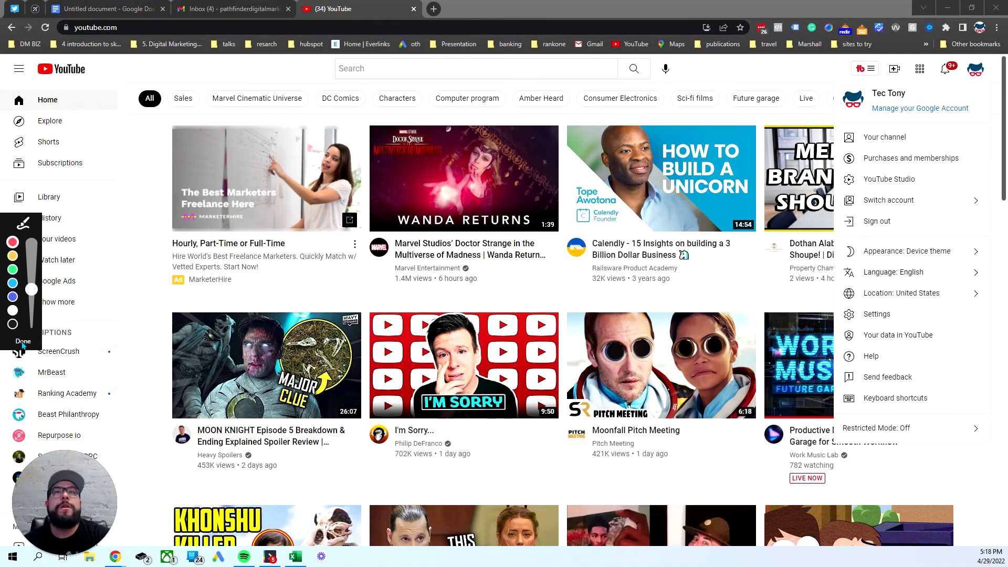
left_click(23, 342)
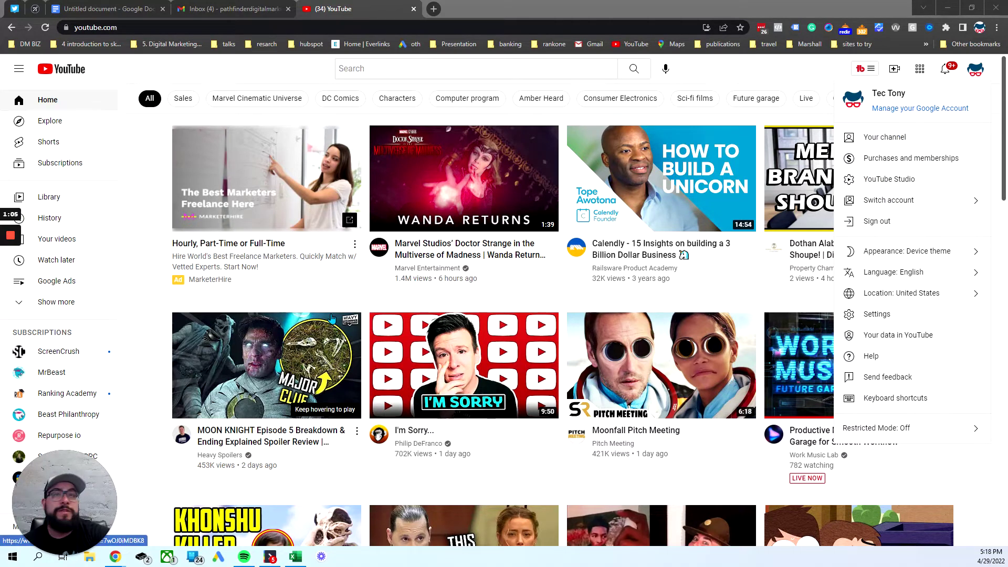
left_click(972, 74)
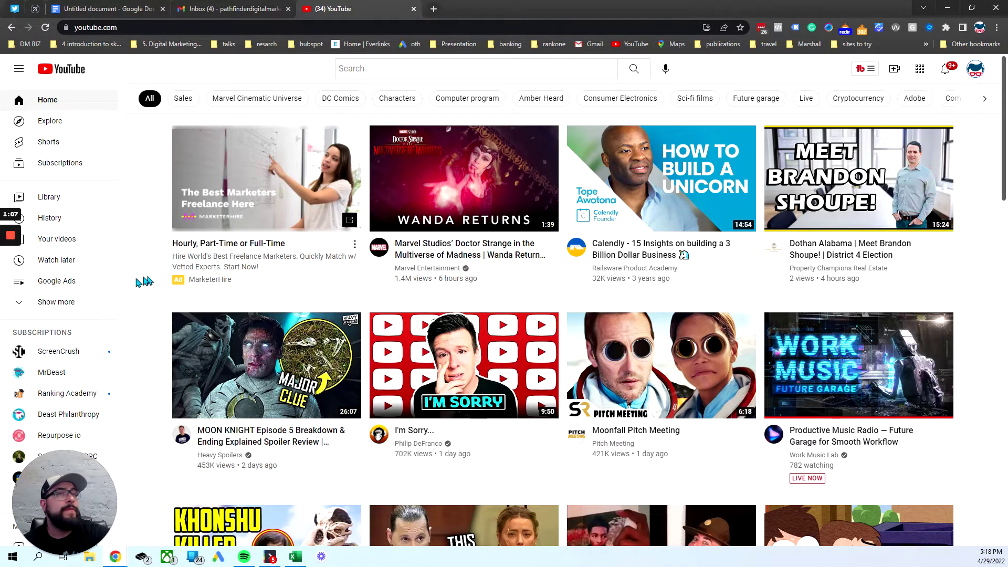
left_click(12, 314)
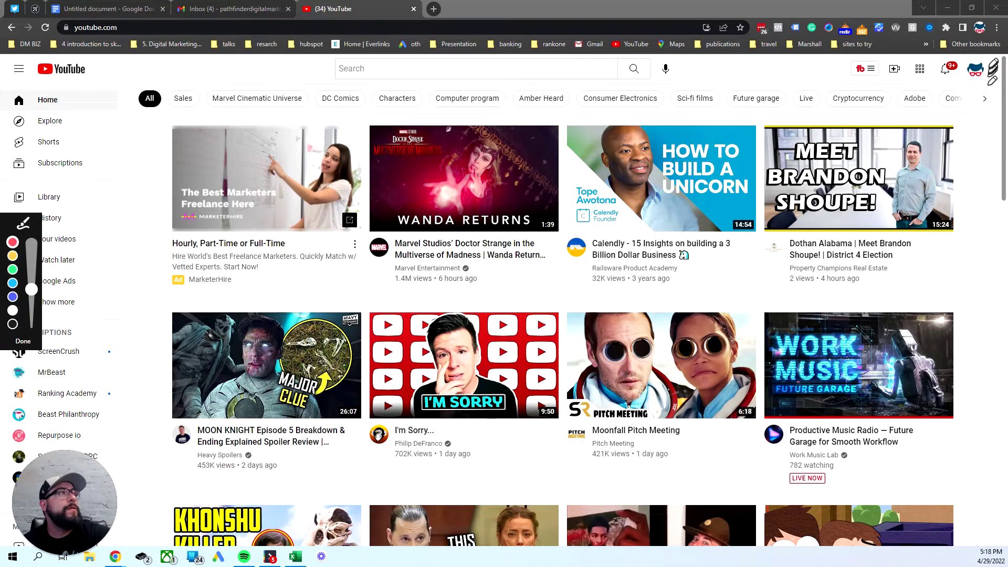
mouse_move(993, 68)
left_mouse_down()
mouse_move(976, 53)
mouse_move(945, 69)
left_mouse_up()
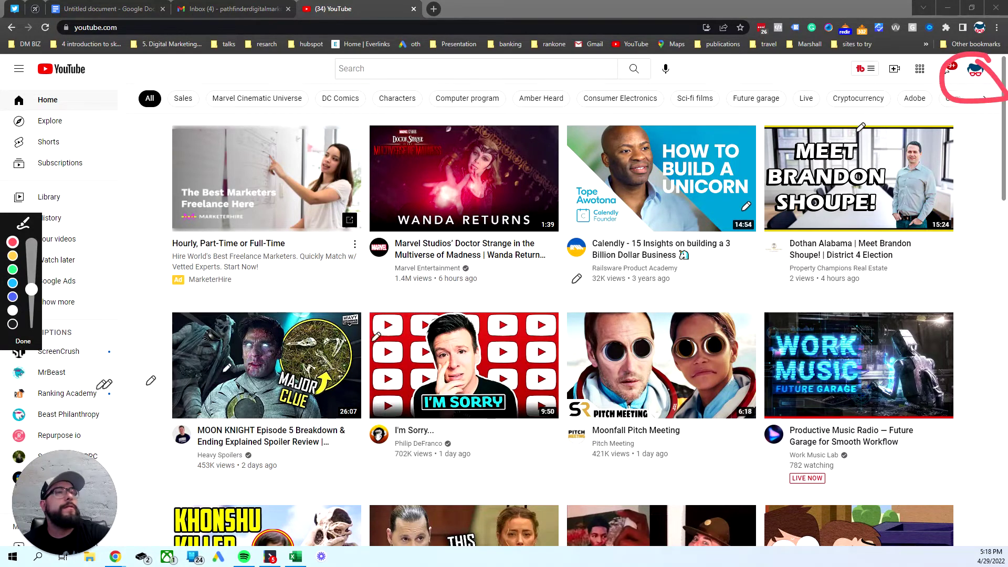
left_click(35, 339)
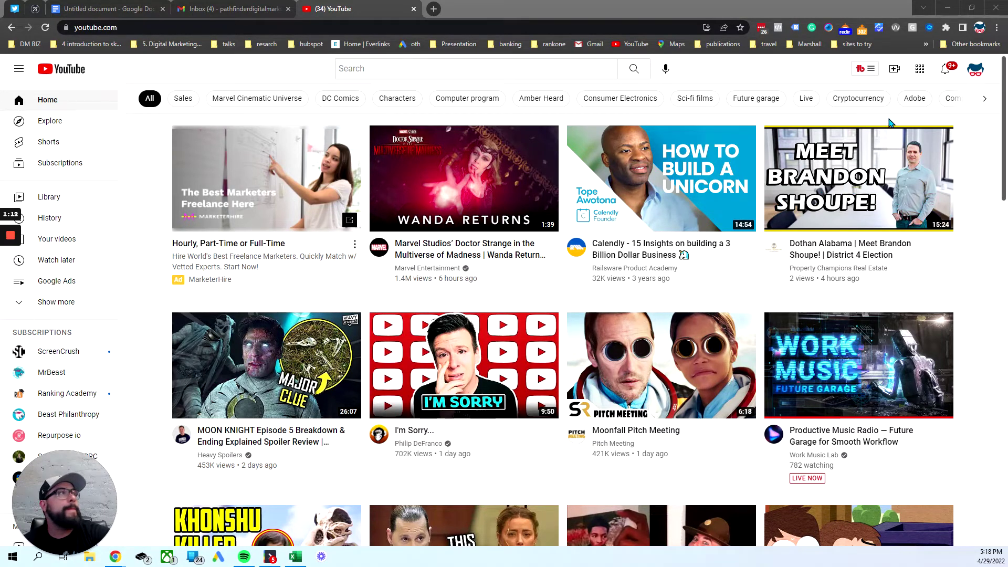
left_click(21, 330)
mouse_move(925, 126)
left_mouse_down()
mouse_move(814, 144)
mouse_move(935, 141)
mouse_move(864, 123)
left_mouse_up()
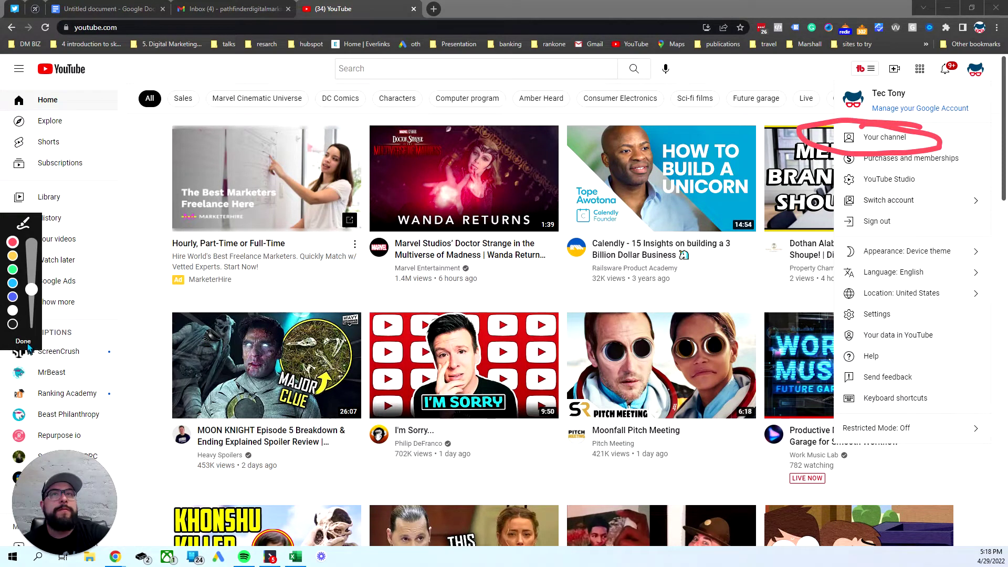
left_click(26, 343)
left_click(909, 137)
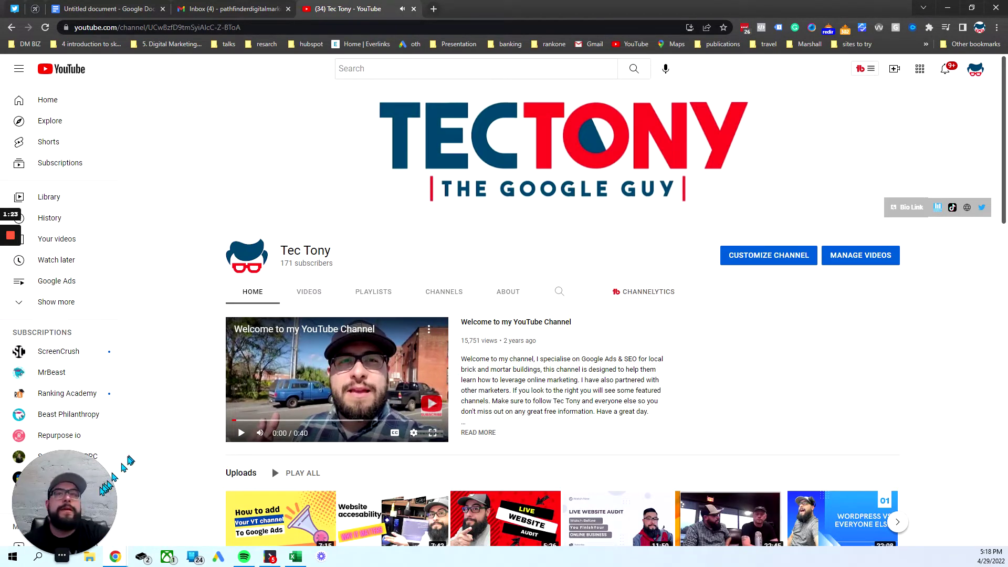
Open Channel customization in Studio on the Layout tab, showing trailer, featured video and sections.
left_click_drag(96, 500, 221, 495)
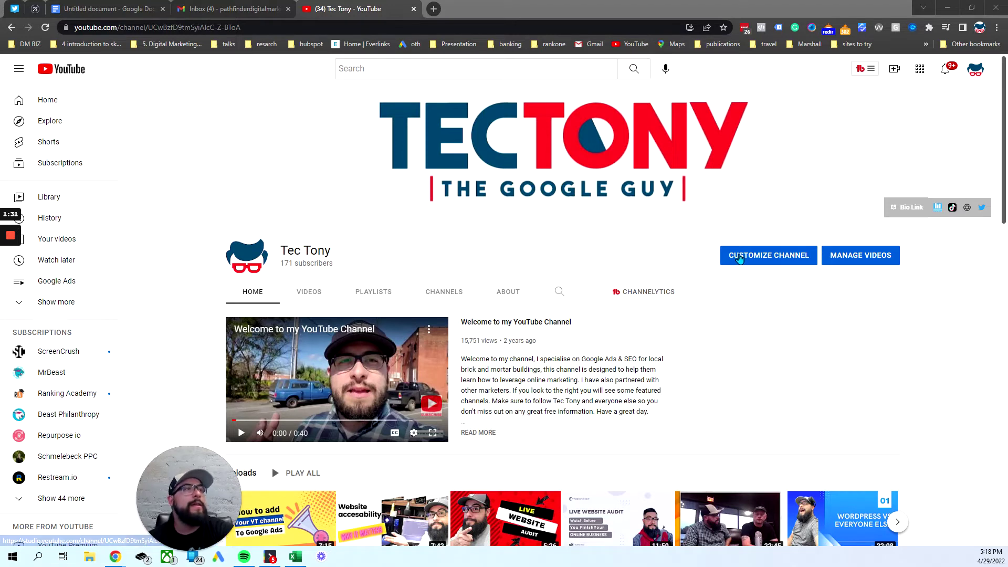
left_click(739, 257)
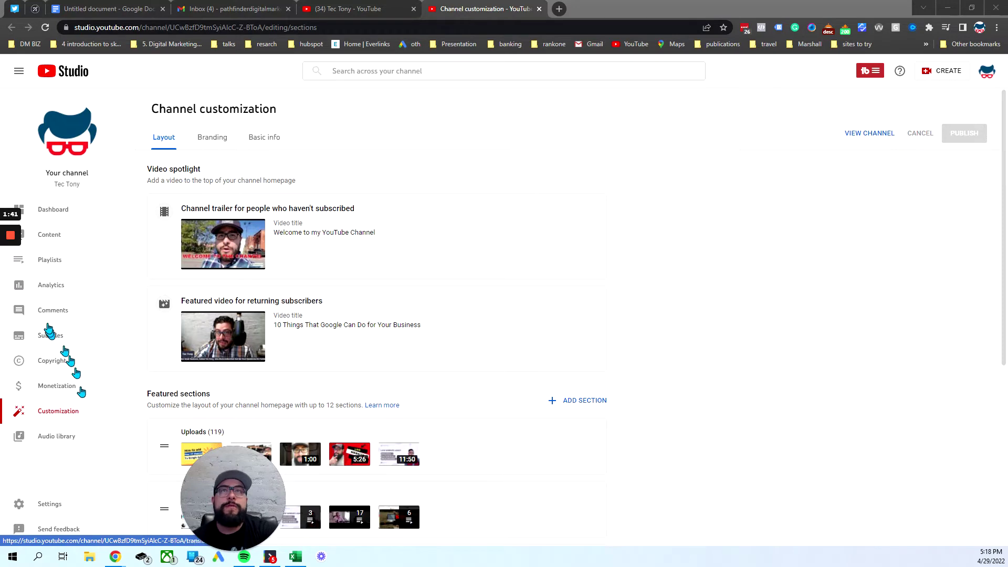
left_click(9, 331)
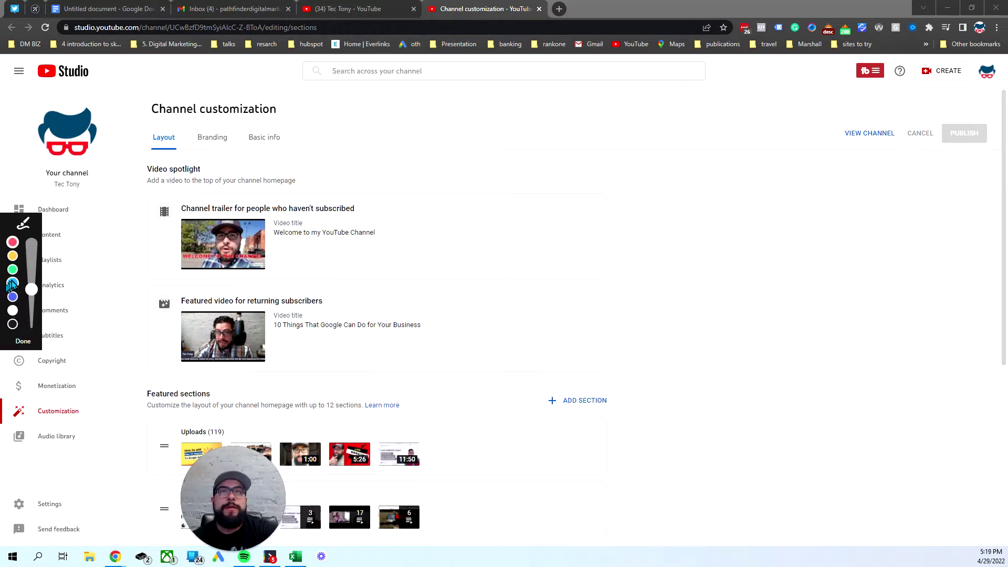
left_click(12, 283)
mouse_move(79, 466)
left_mouse_down()
mouse_move(8, 485)
mouse_move(100, 486)
mouse_move(77, 442)
left_mouse_up()
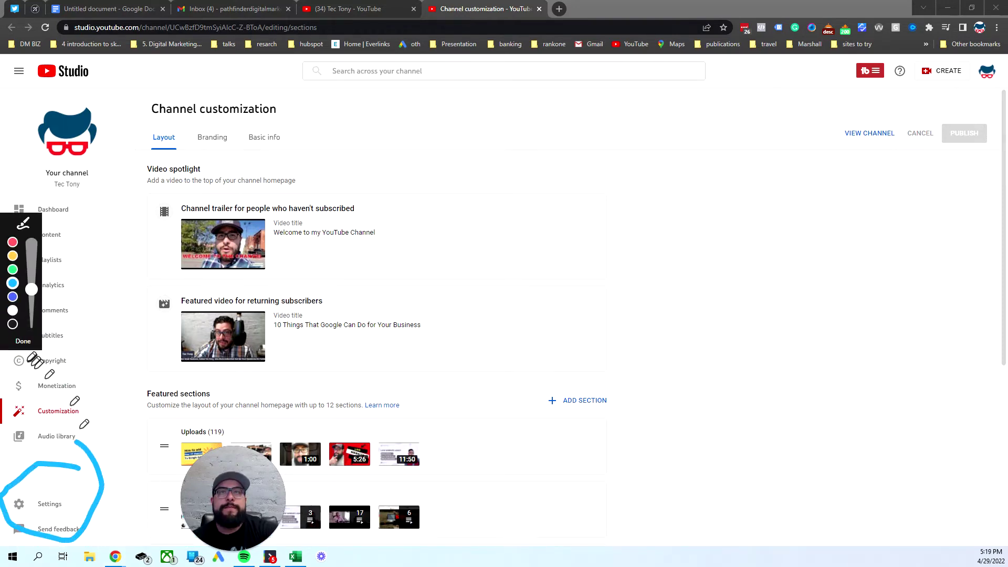
Show the channel's Permissions list in Studio Settings and bring up the invite form.
left_click(23, 342)
left_click(47, 504)
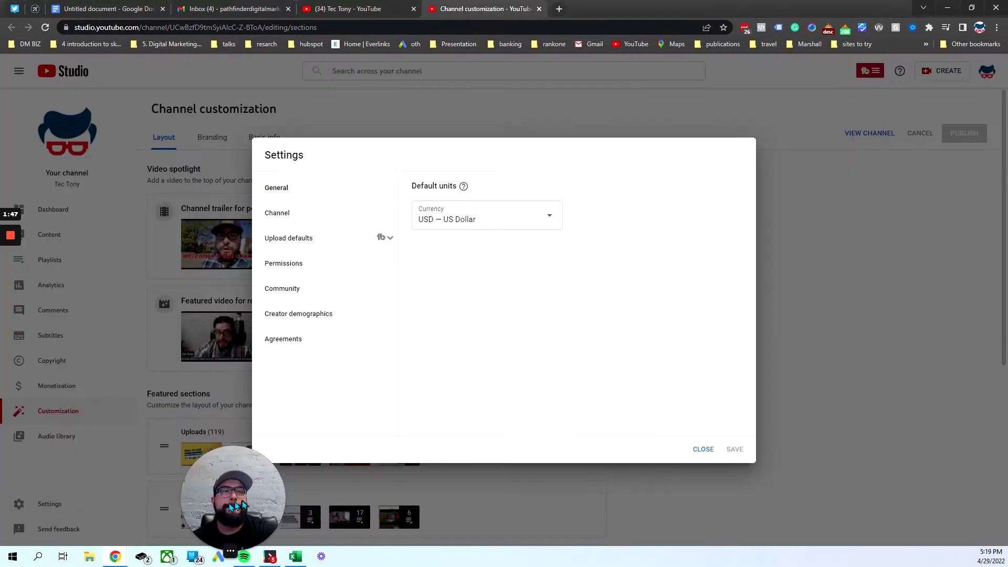
mouse_move(9, 315)
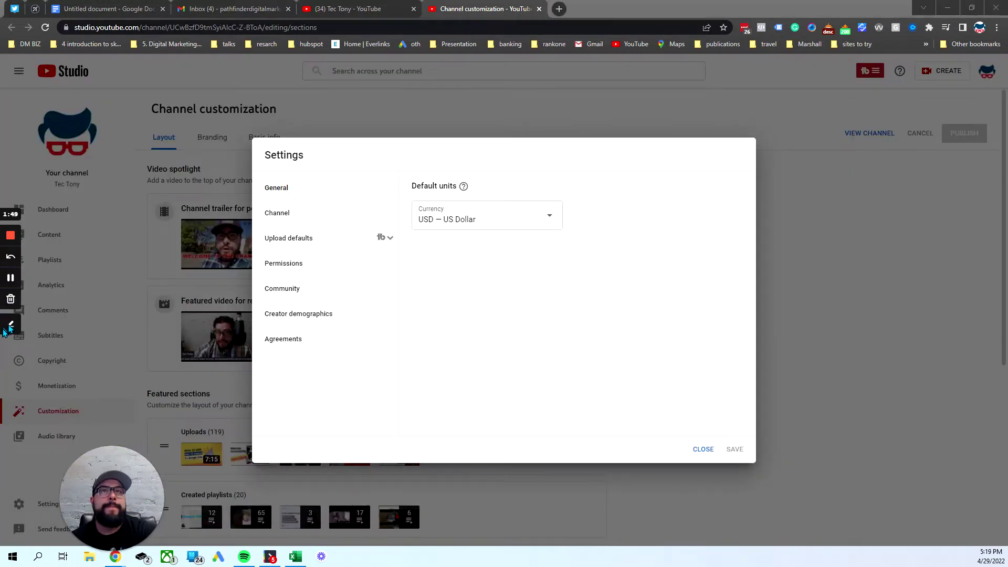
left_click(9, 326)
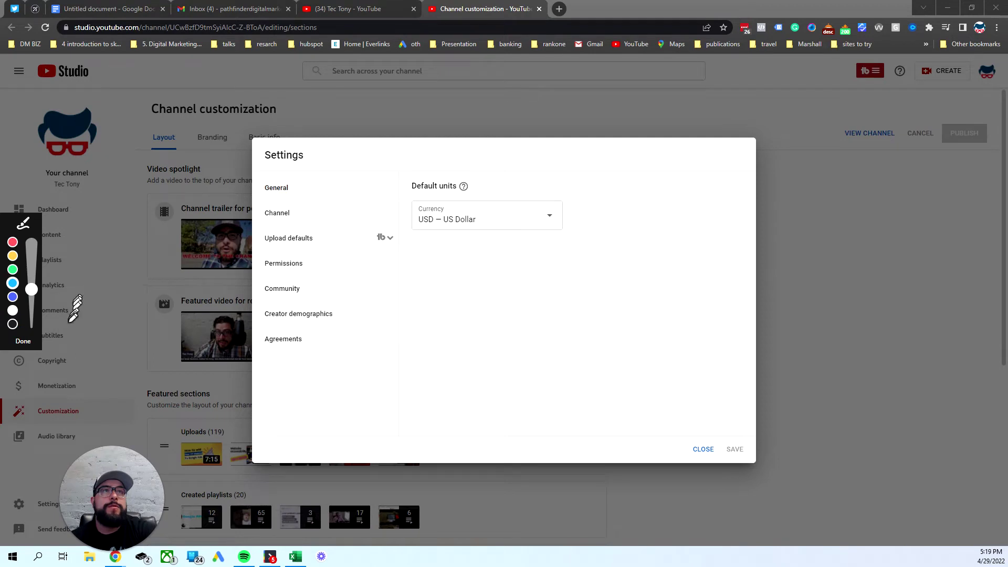
left_click(23, 343)
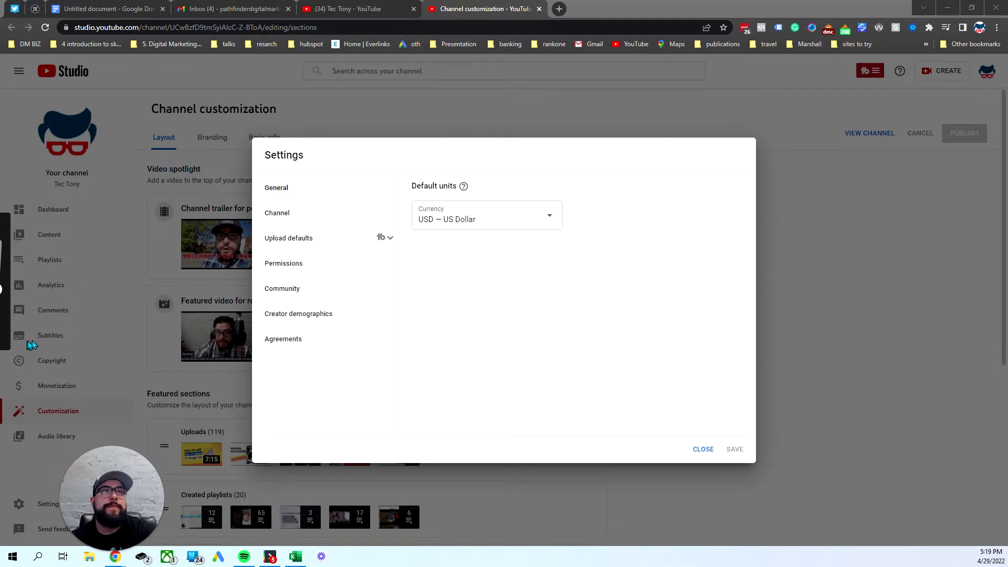
left_click(277, 214)
left_click(285, 264)
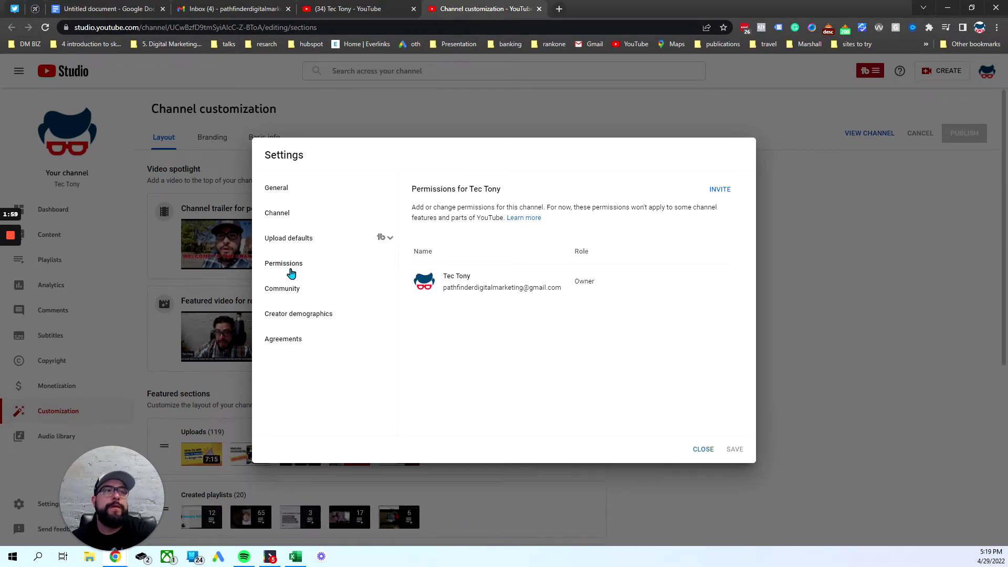
left_click(720, 191)
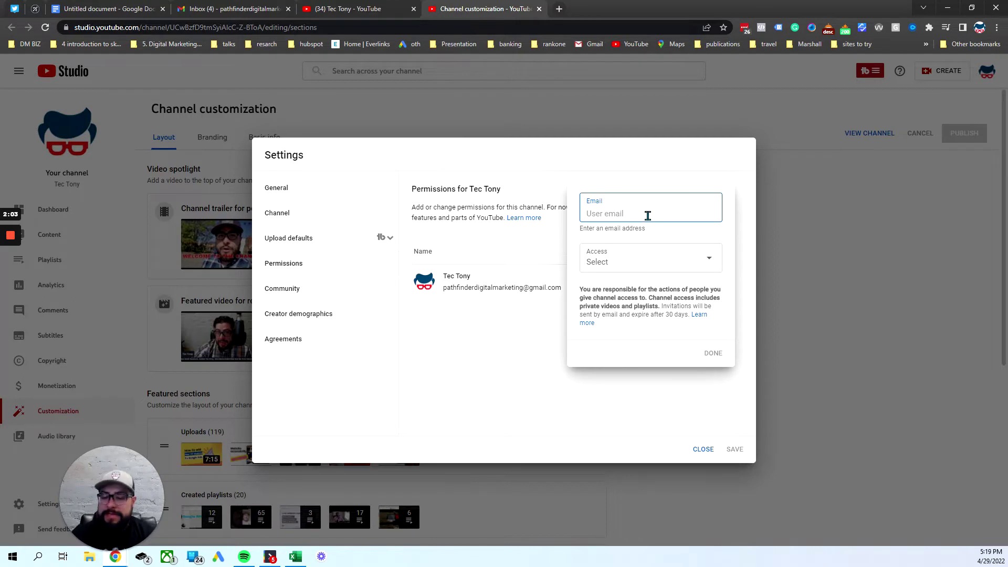
Start typing the invitee's email and look at the access roles, then cancel the invite form.
type("Ta")
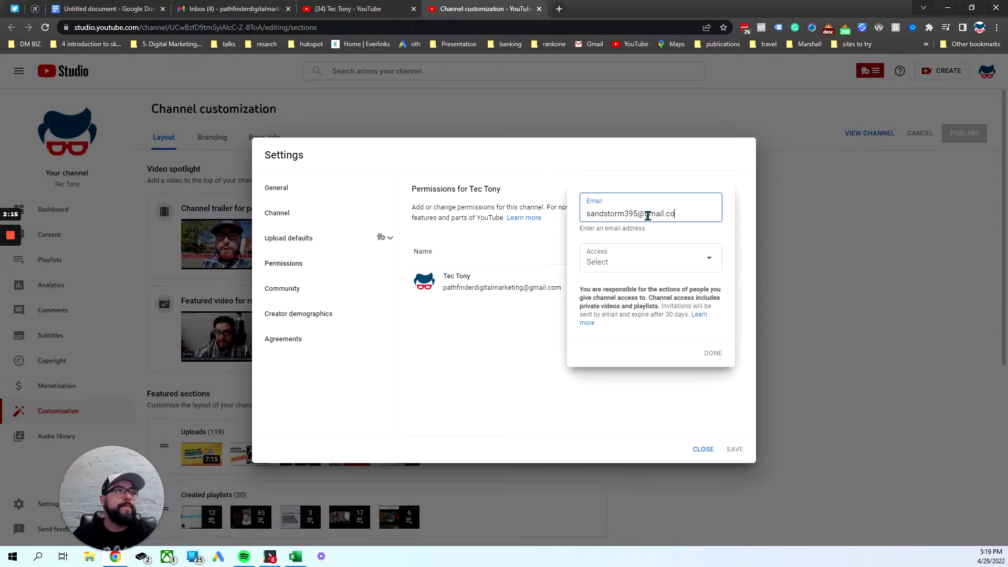
type("m")
left_click(636, 261)
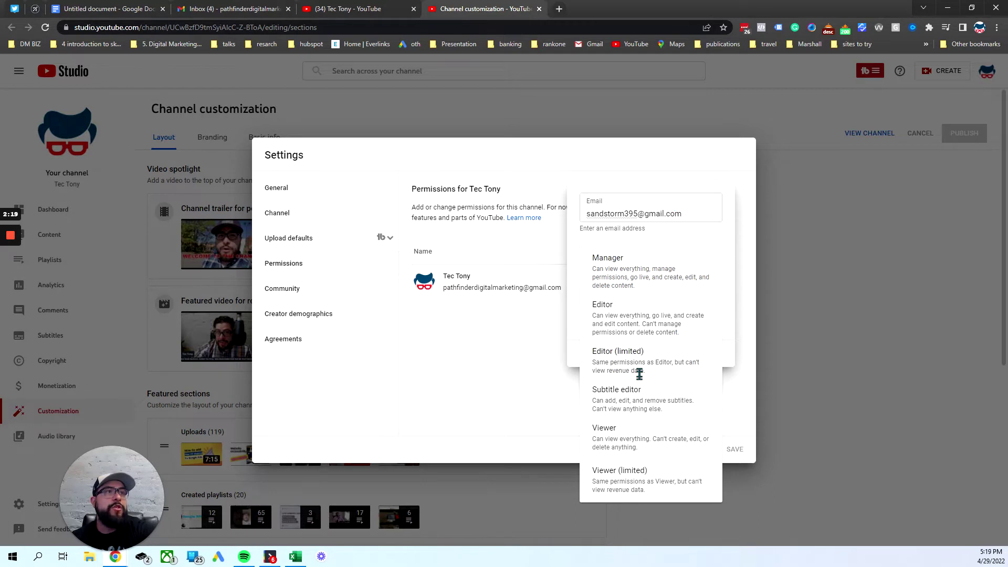
left_click(461, 402)
left_click(506, 315)
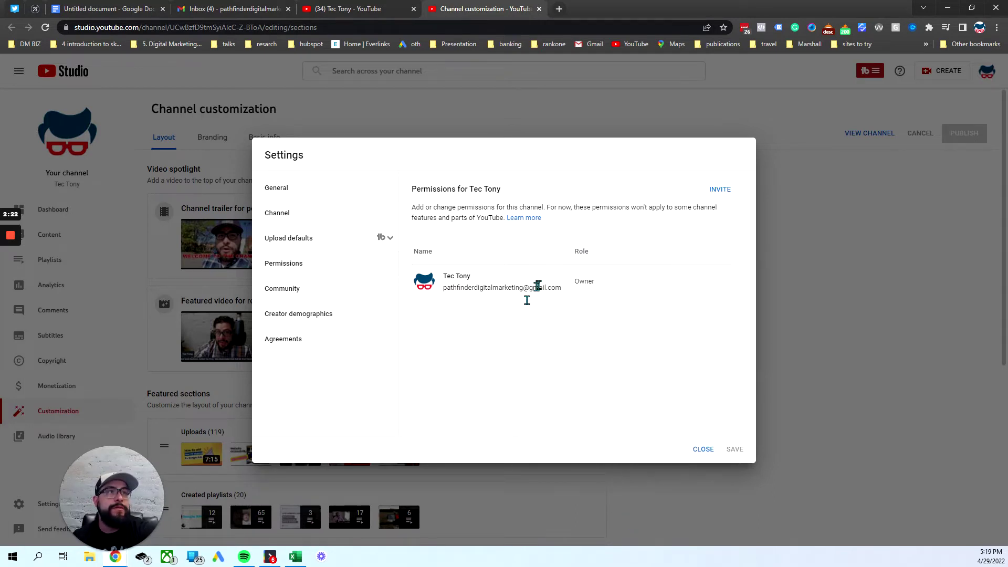
Invite the second account's email with Manager access, add it as pending and save.
left_click(726, 192)
left_click(671, 263)
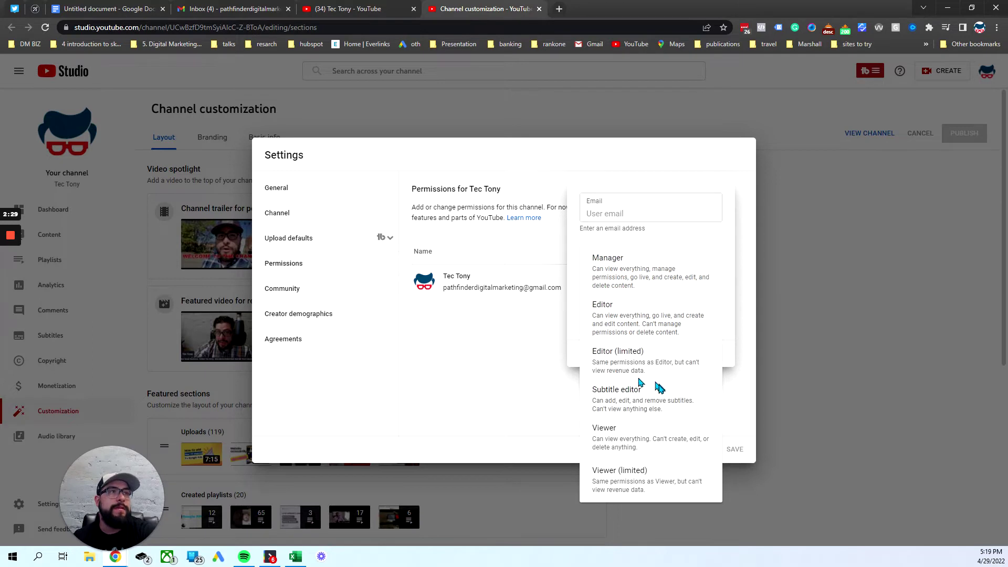
left_click(643, 279)
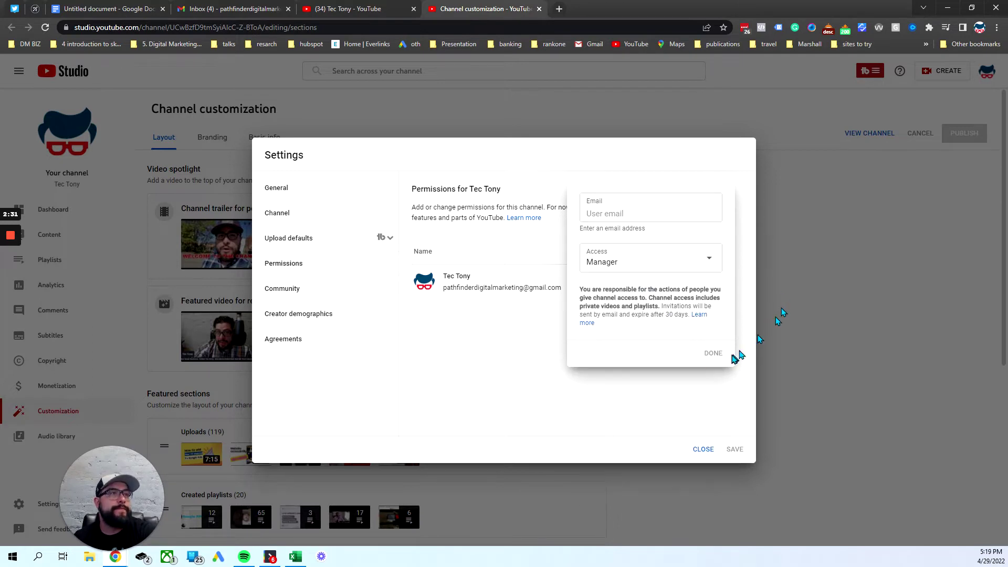
left_click(628, 212)
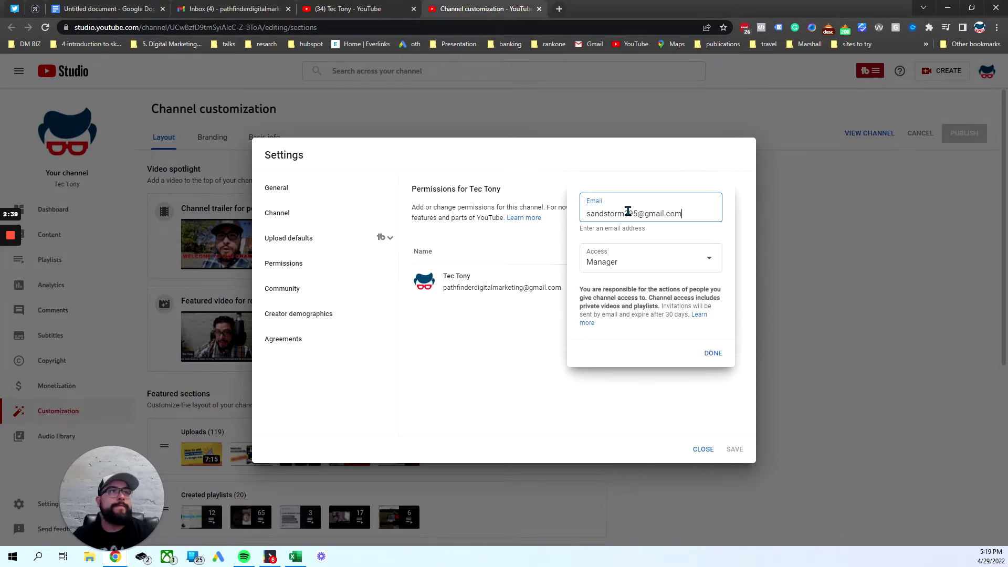
left_click(712, 354)
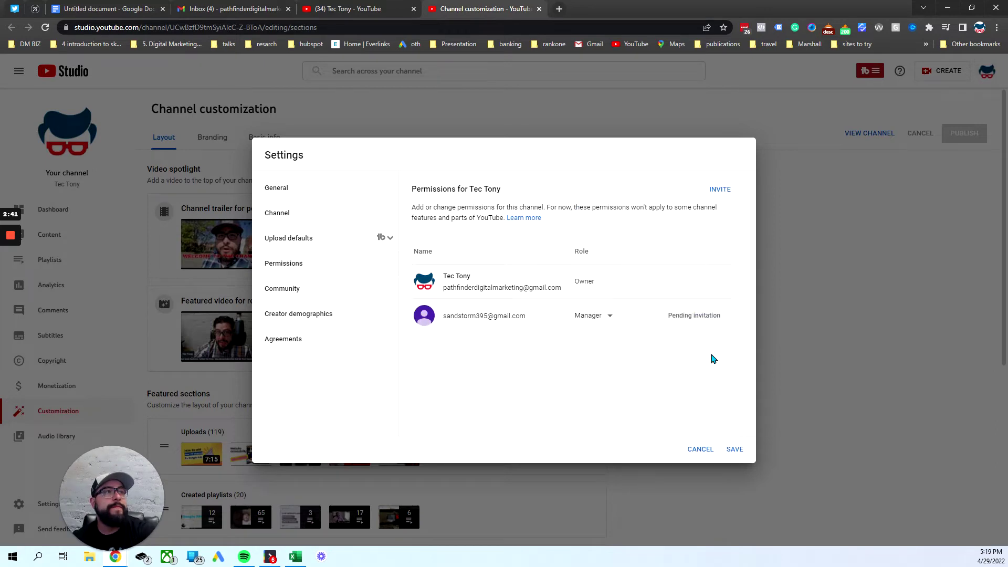
left_click(734, 450)
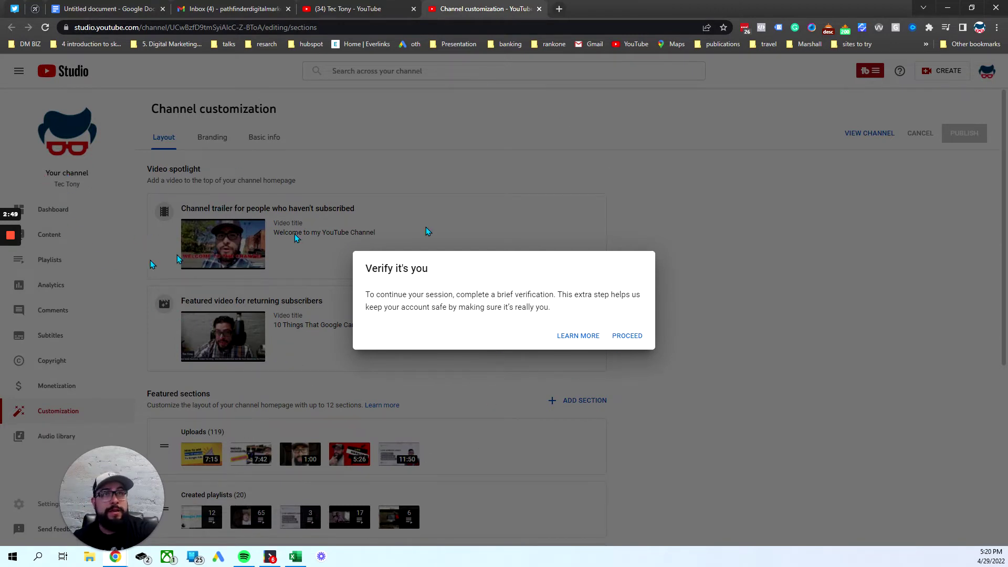
Proceed through 'Verify it's you' so the Manager invitation gets saved.
left_click(10, 278)
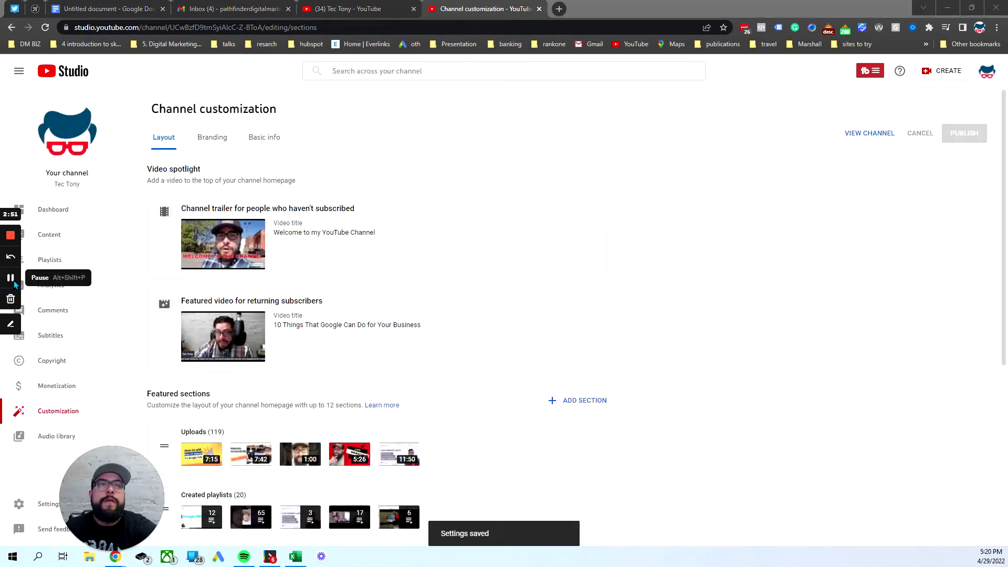
left_click(10, 324)
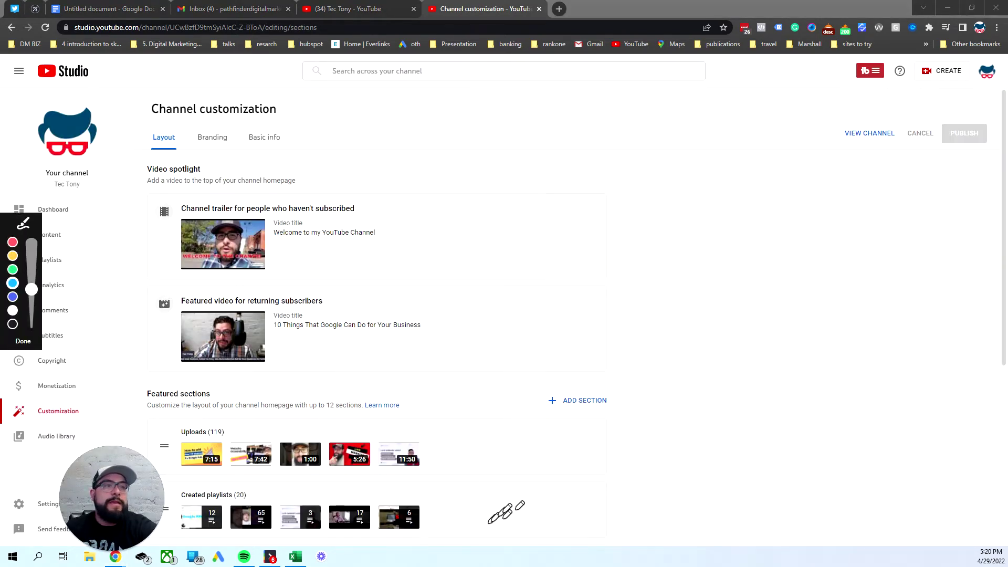
mouse_move(513, 497)
left_mouse_down()
mouse_move(416, 517)
mouse_move(581, 479)
mouse_move(410, 480)
left_mouse_up()
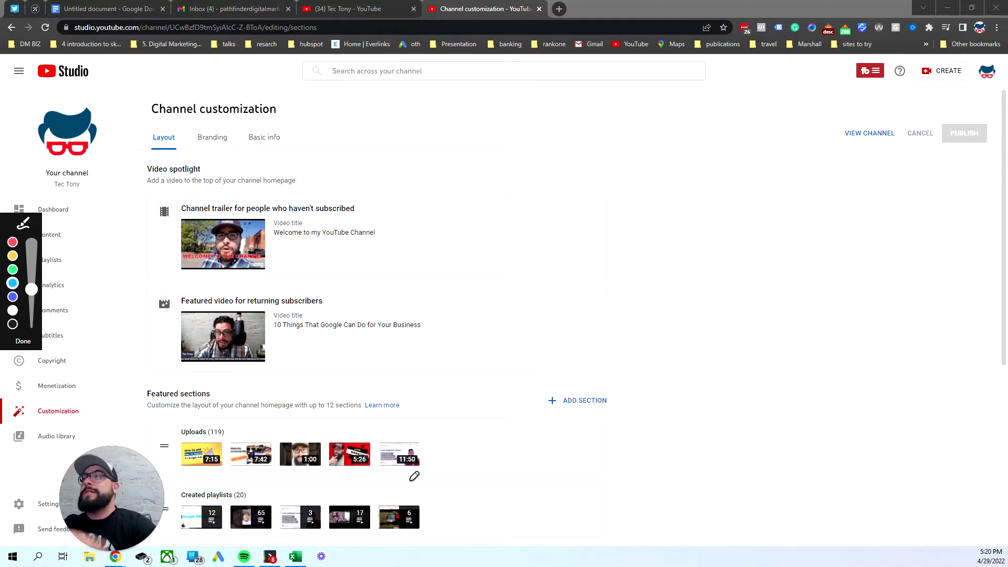
left_click(23, 341)
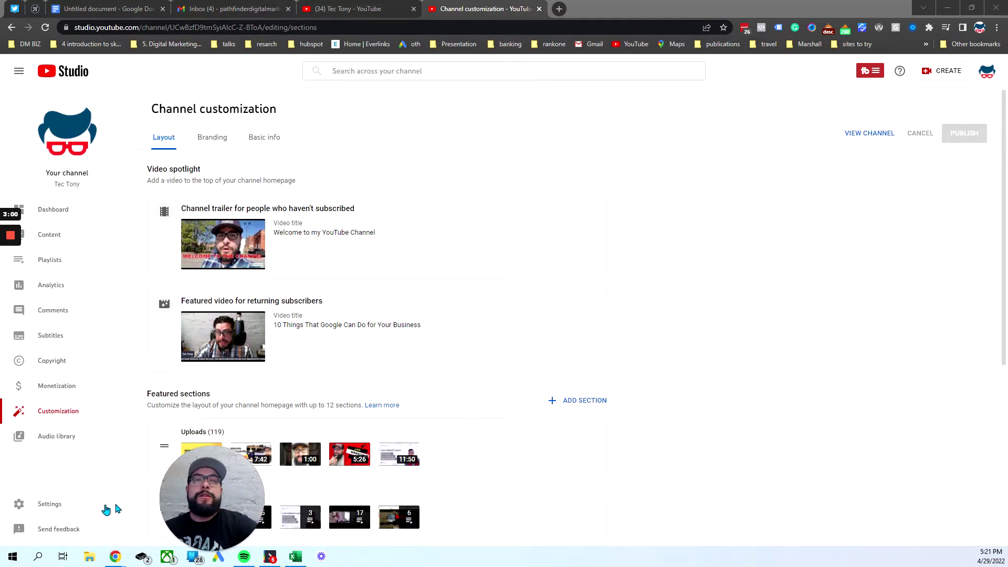
Check Permissions shows the invitee as Manager with Invited status expiring in 29 days.
left_click(77, 508)
left_click(308, 264)
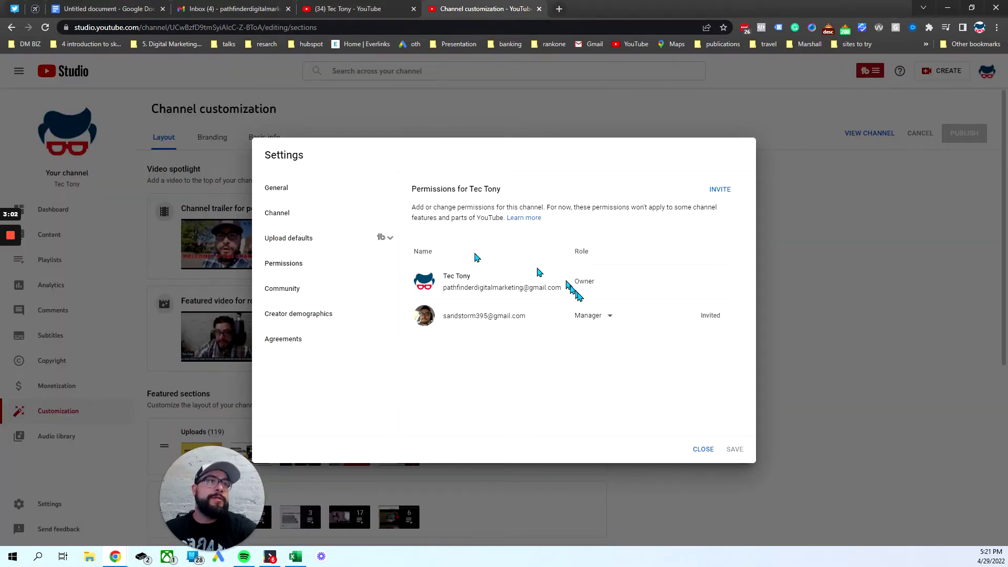
mouse_move(710, 317)
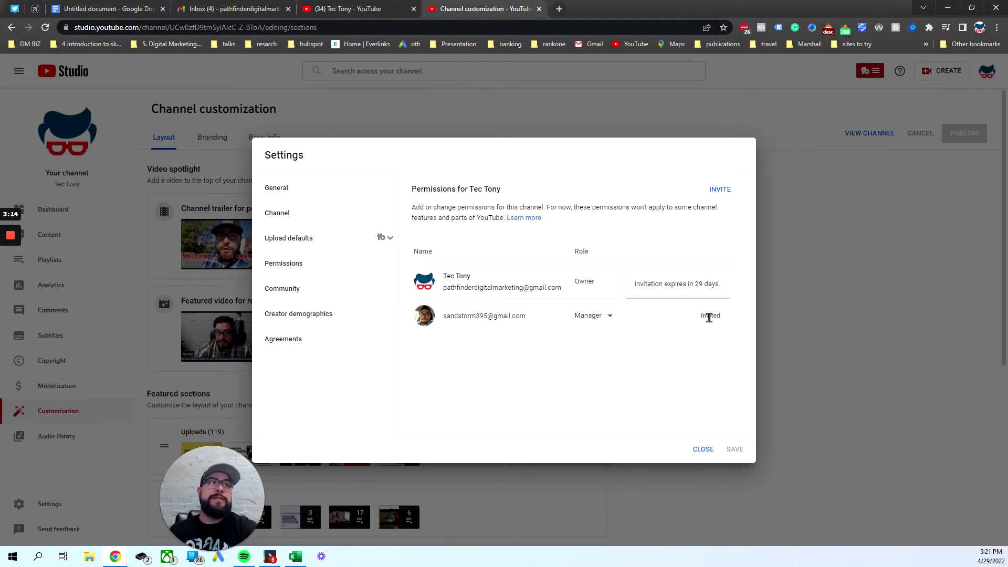
In the second account's Gmail, open 'Invitation to access Tec Tony' and accept the invitation.
left_click(704, 449)
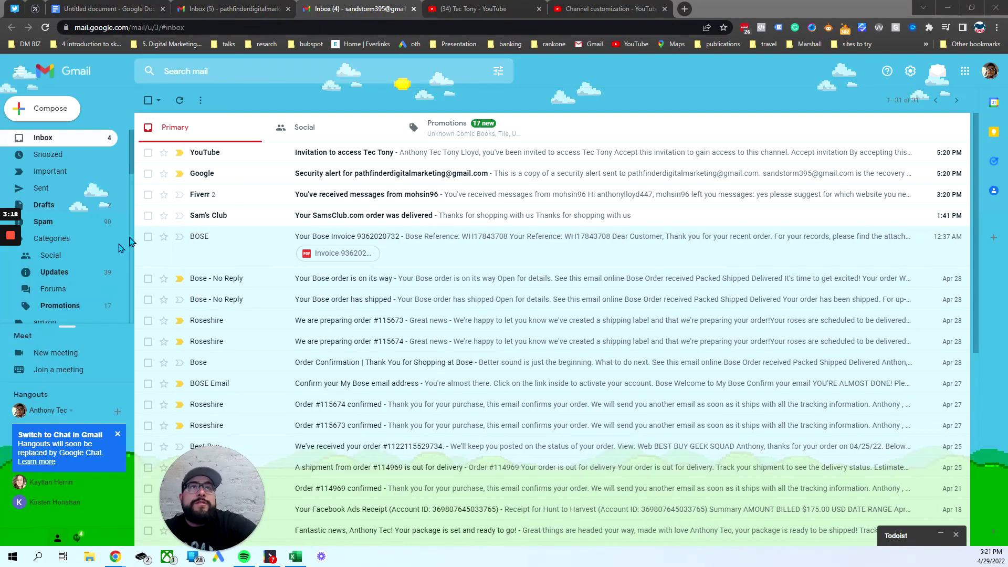
left_click(12, 325)
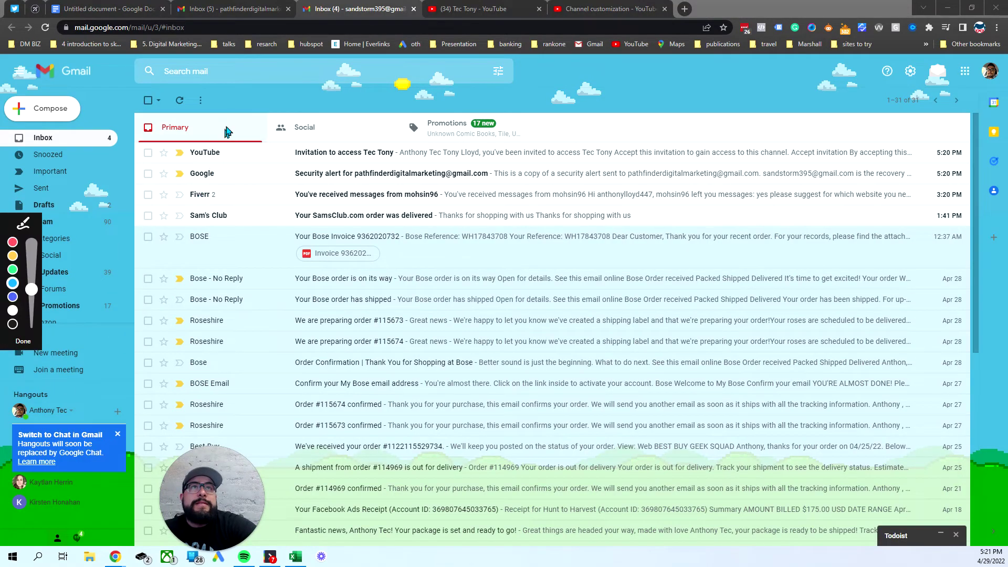
mouse_move(221, 125)
left_mouse_down()
mouse_move(120, 147)
mouse_move(247, 173)
mouse_move(201, 109)
mouse_move(226, 126)
left_mouse_up()
mouse_move(472, 97)
left_mouse_down()
mouse_move(415, 98)
mouse_move(397, 146)
mouse_move(414, 153)
left_mouse_up()
mouse_move(370, 120)
left_mouse_down()
mouse_move(320, 97)
mouse_move(251, 138)
mouse_move(368, 105)
mouse_move(336, 100)
left_mouse_up()
mouse_move(323, 160)
left_mouse_down()
mouse_move(336, 105)
mouse_move(334, 118)
mouse_move(316, 112)
left_mouse_up()
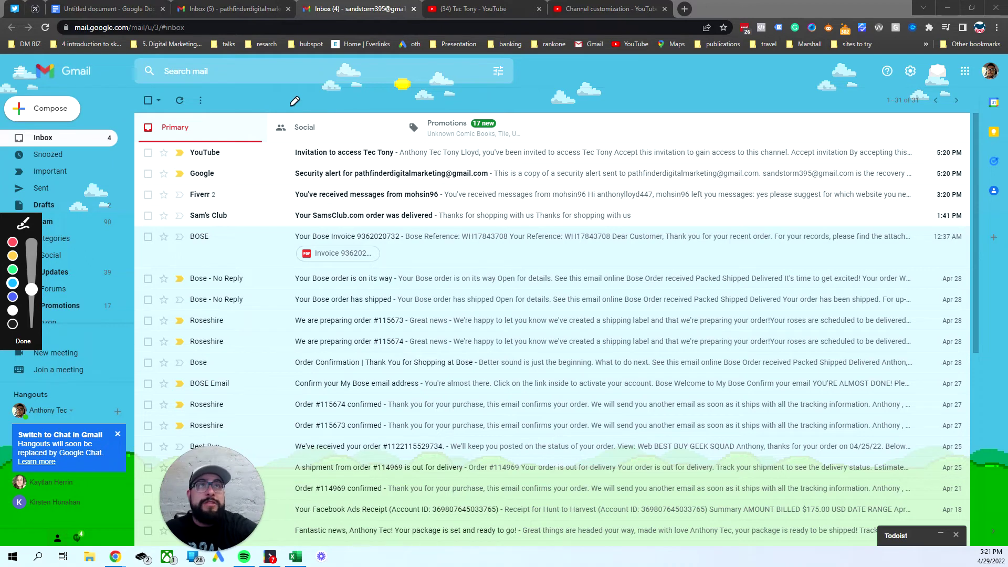
left_click(29, 344)
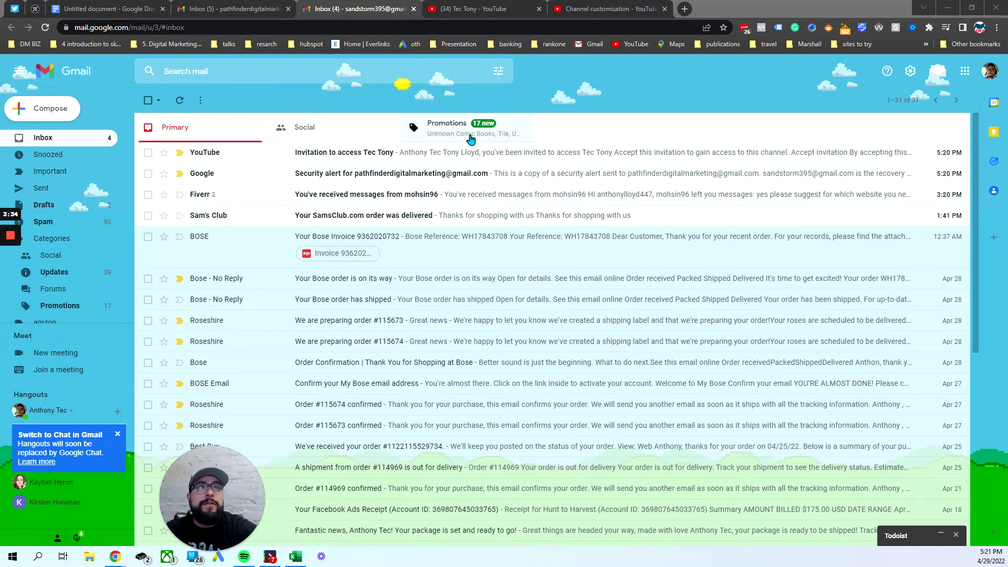
left_click(457, 160)
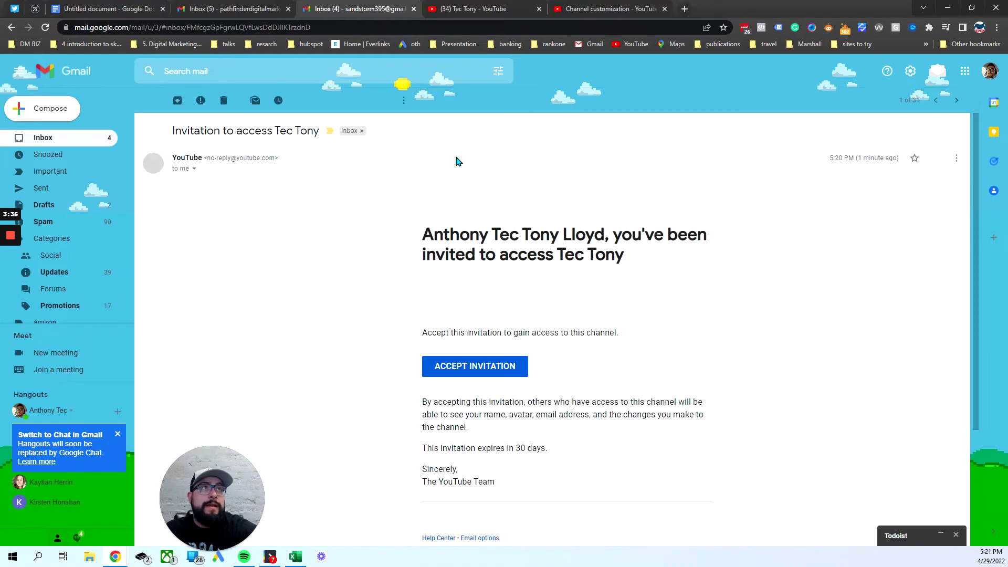
left_click(499, 372)
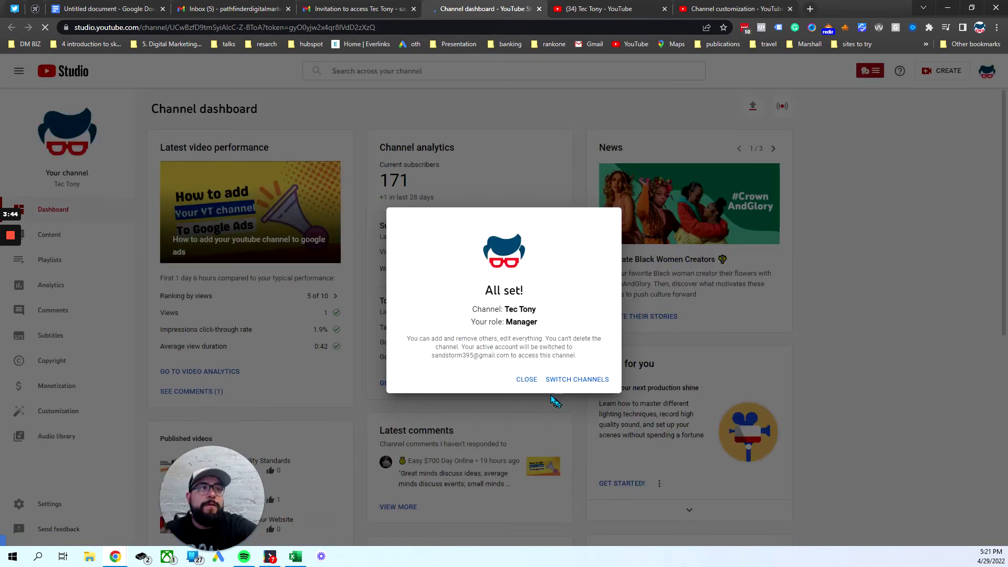
Dismiss the All set confirmation and bring up the channel's Permissions list.
left_click(527, 379)
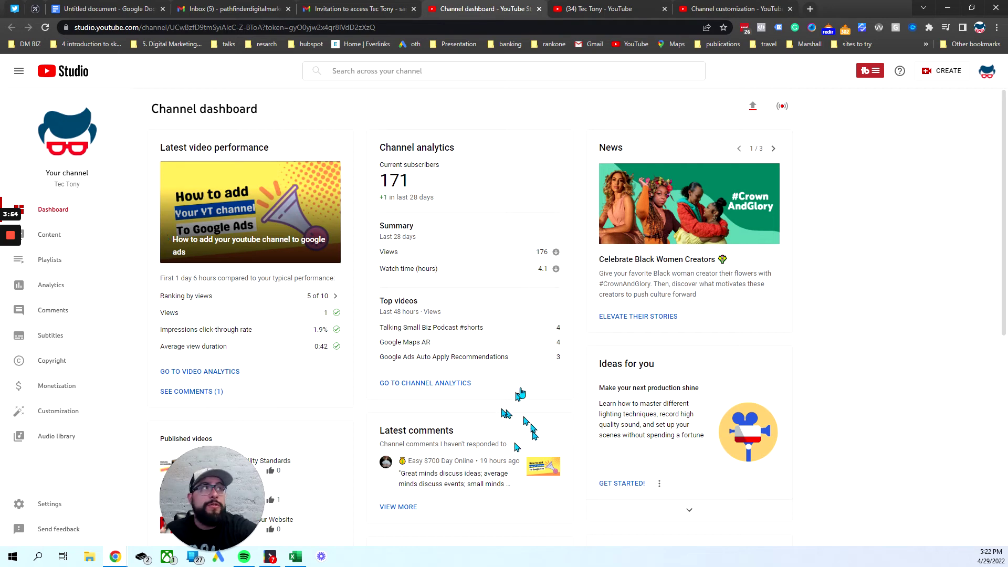
left_click(49, 505)
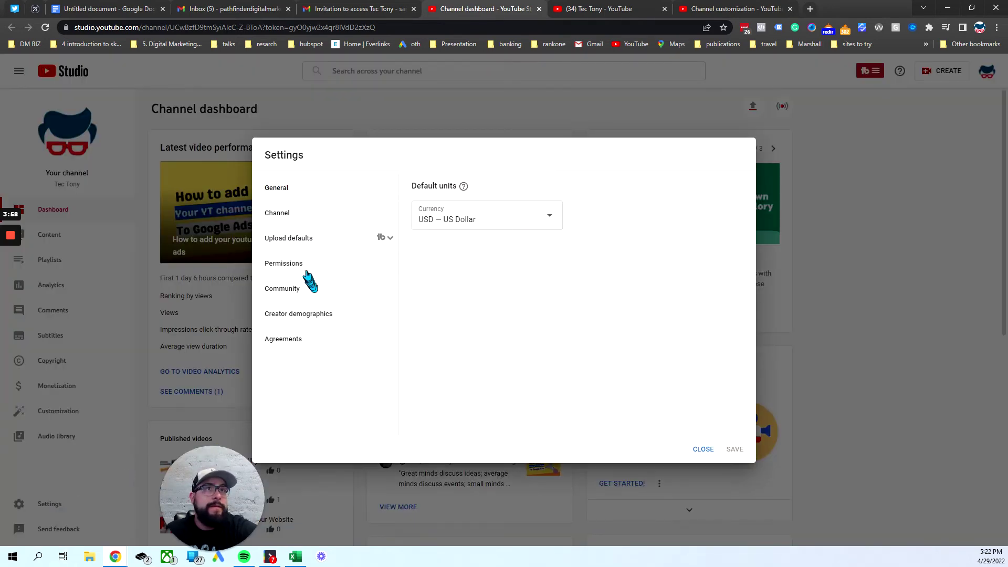
left_click(295, 264)
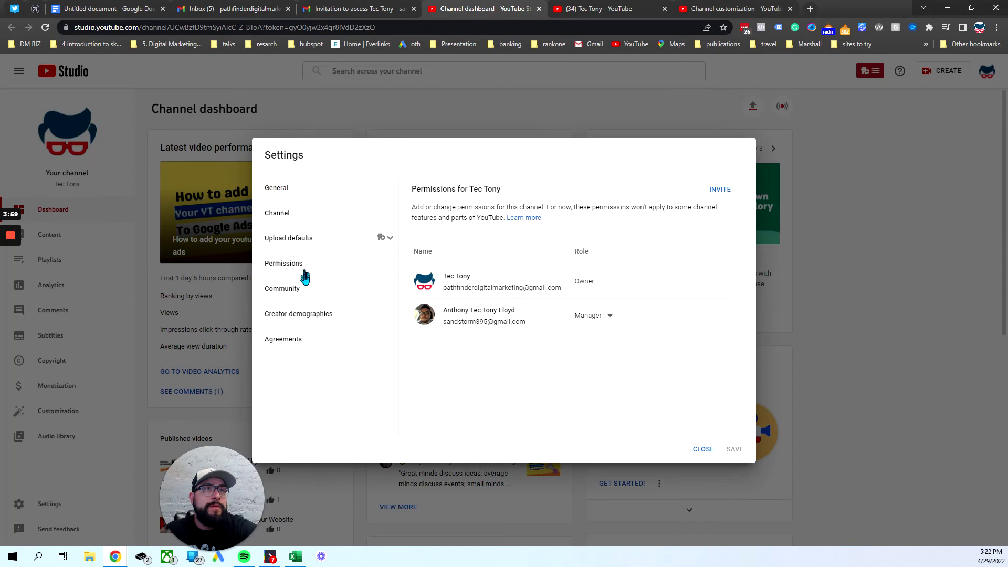
Set the Manager's role to Remove access, save, and confirm only the Owner remains.
left_click(610, 317)
scroll(628, 234, "down", 1)
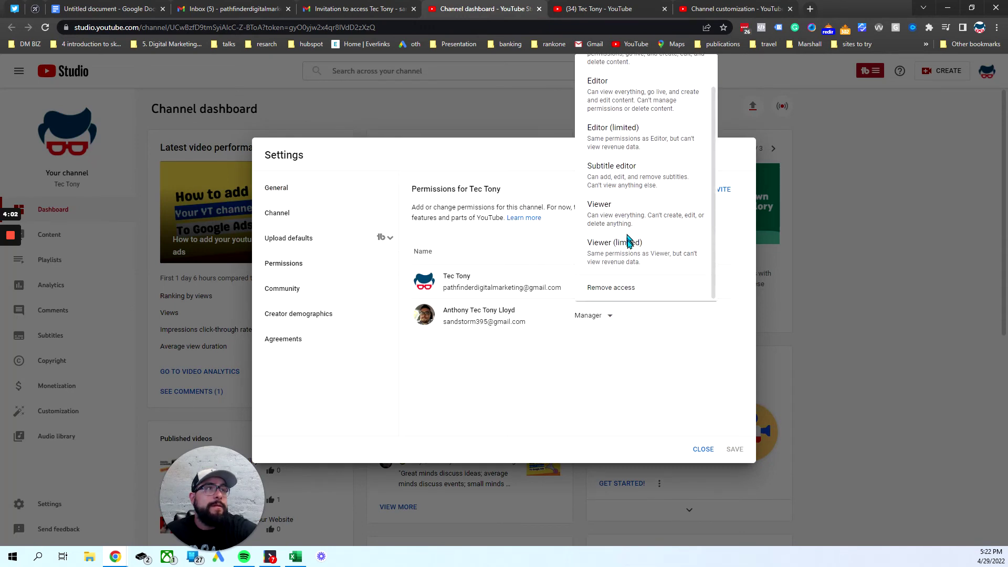
left_click(612, 287)
left_click(733, 450)
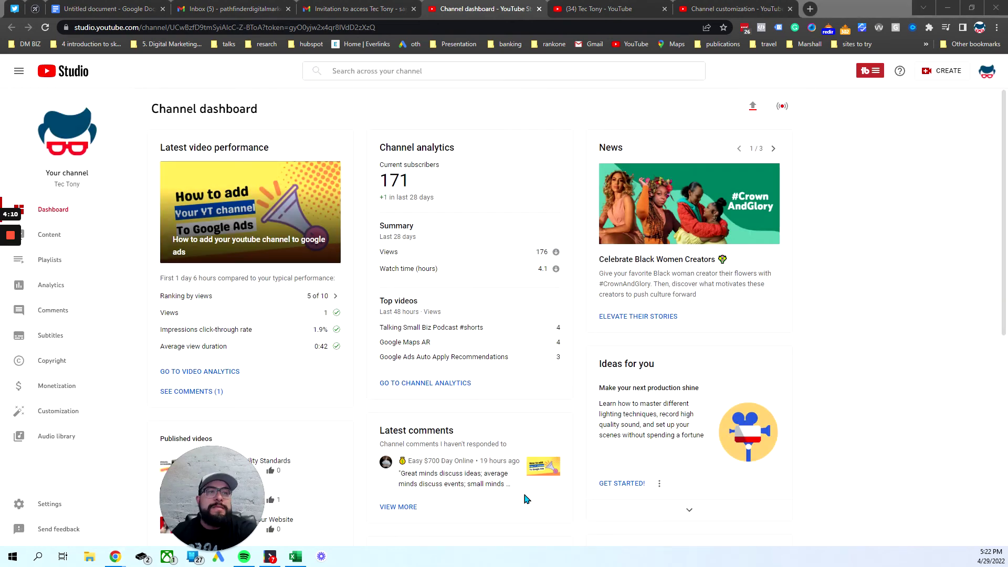
left_click(58, 507)
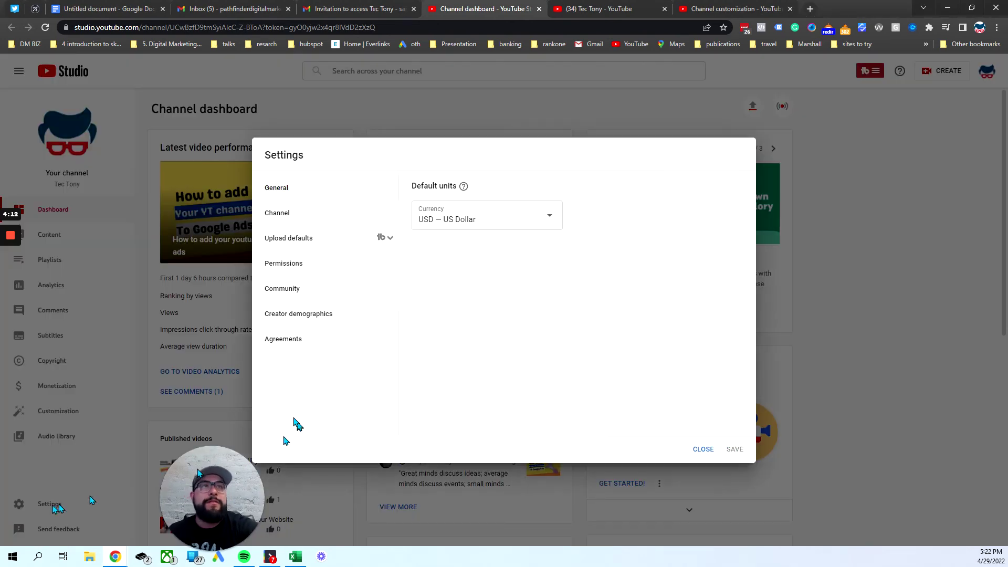
left_click(292, 265)
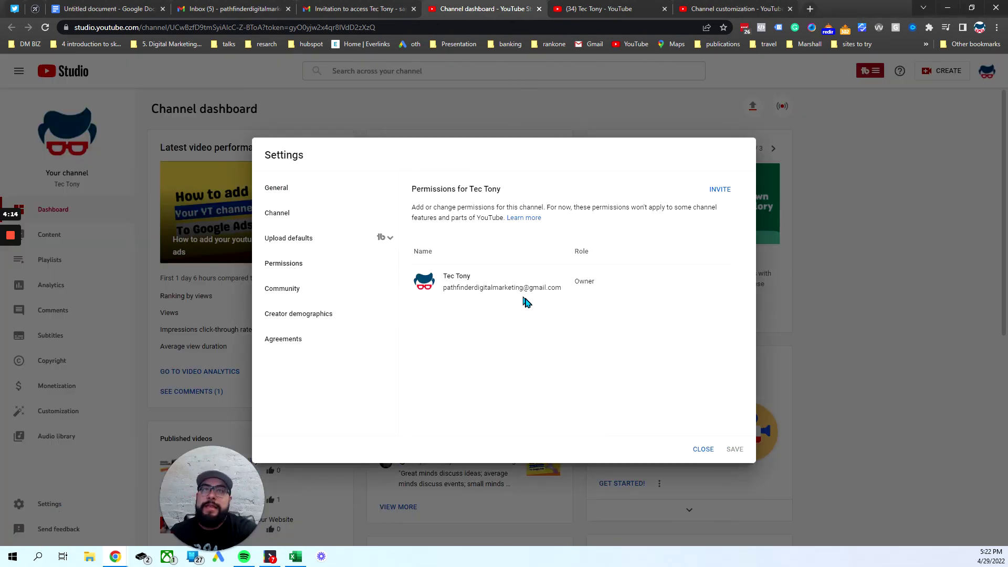